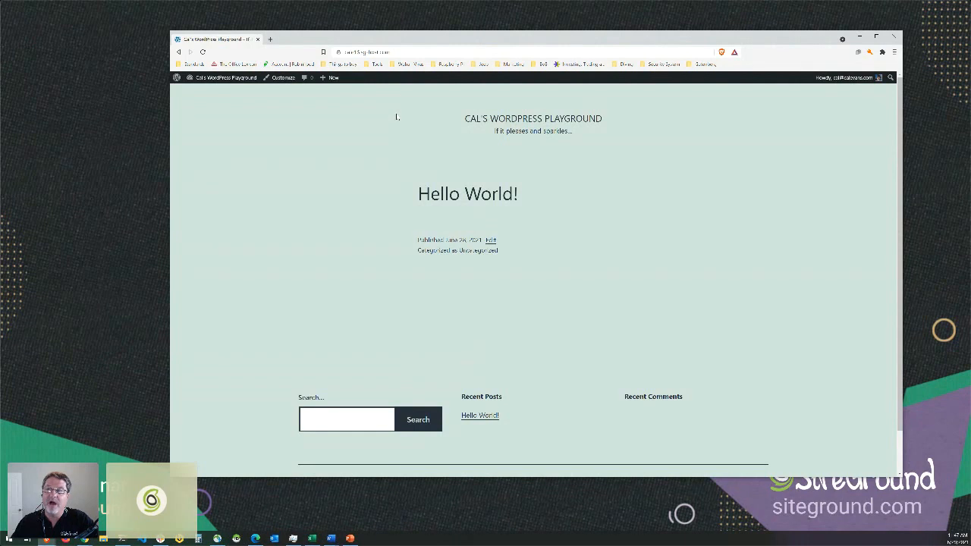
Open the site's admin dashboard and look over the installed plugins and themes.
left_click_drag(376, 43, 369, 38)
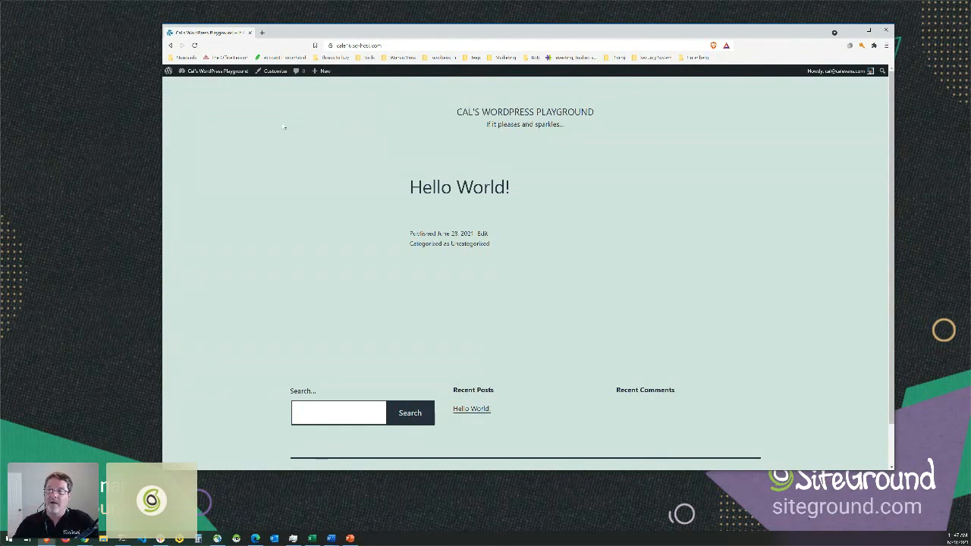
mouse_move(216, 71)
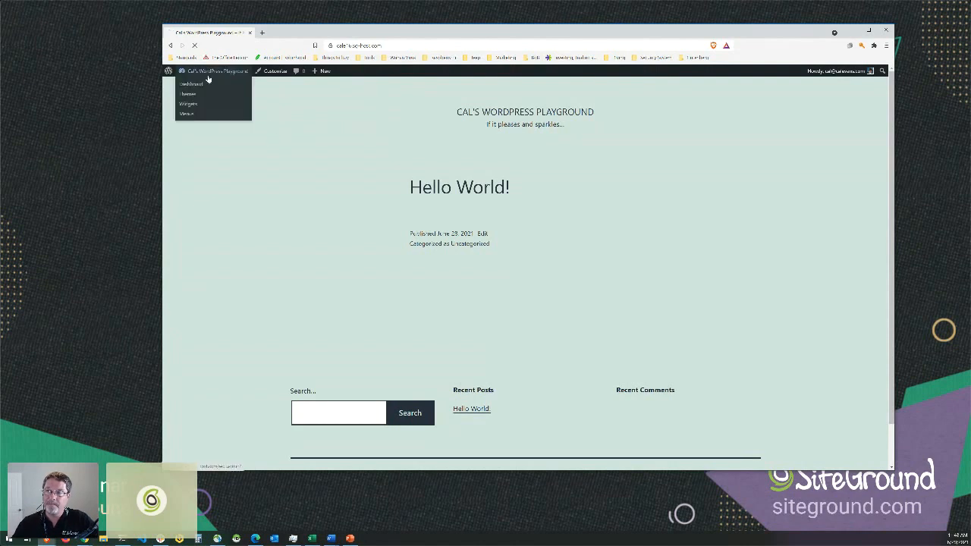
left_click(212, 94)
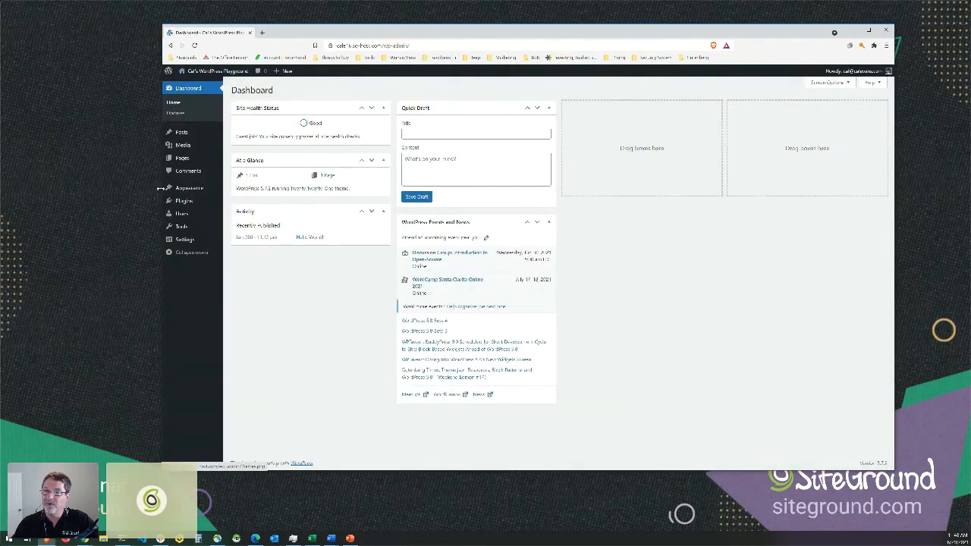
left_click(182, 201)
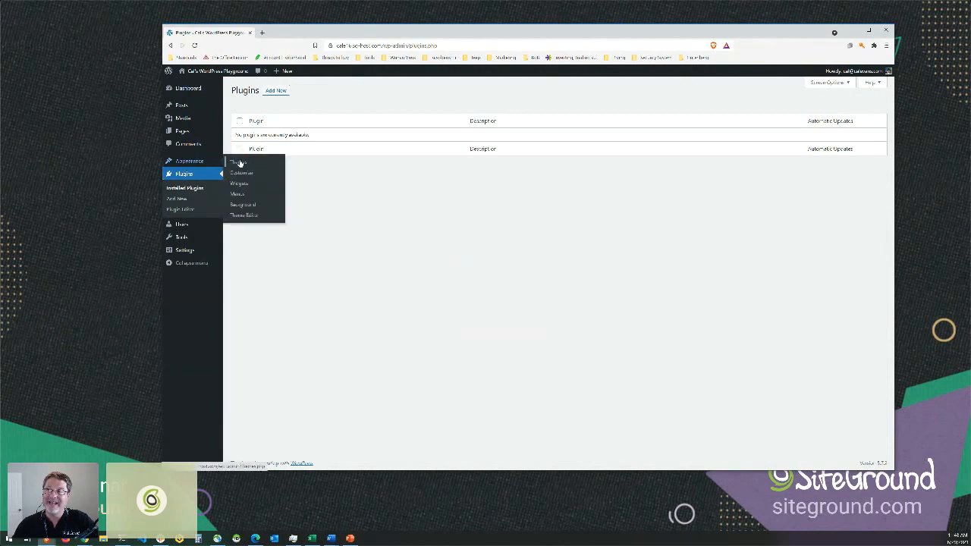
left_click(239, 162)
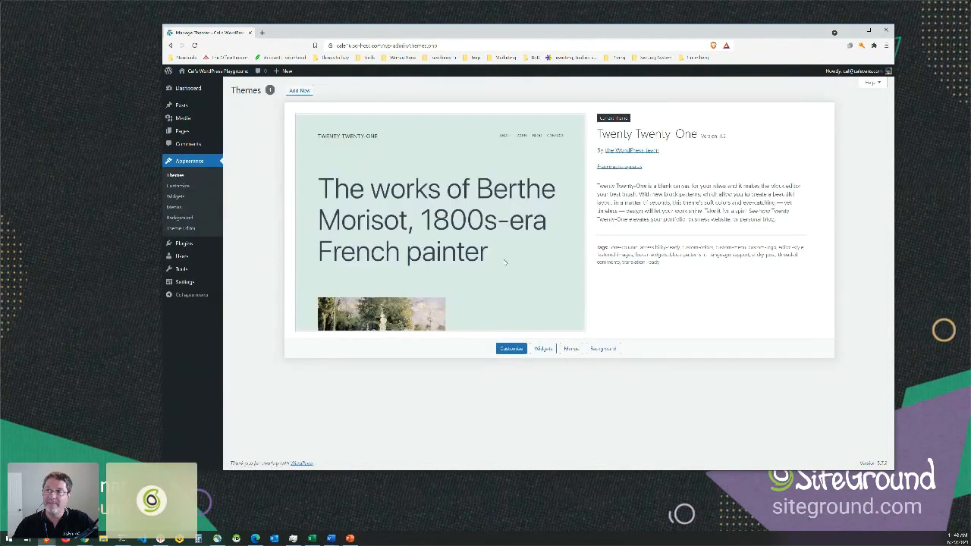
Search the plugin directory for SiteGround, and install and activate the SiteGround Security plugin.
left_click(191, 244)
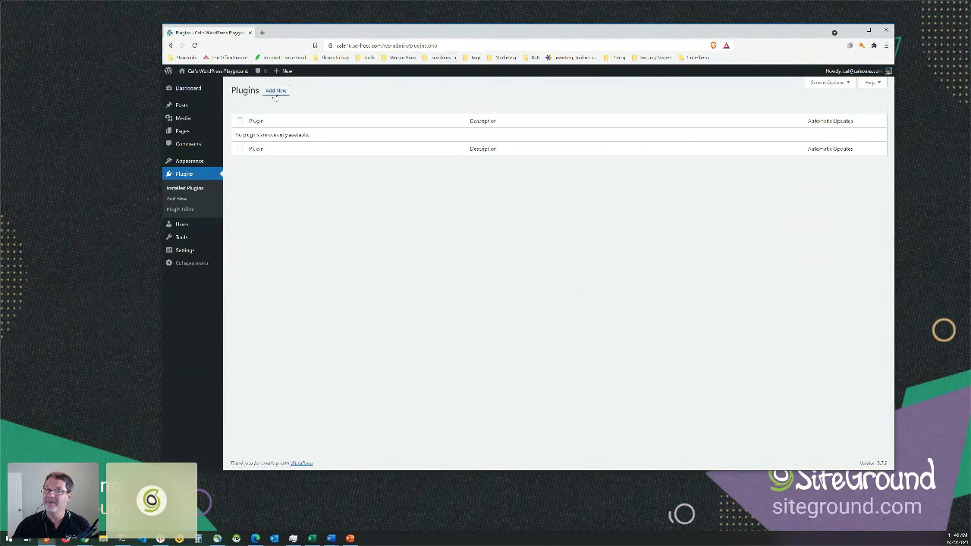
left_click(275, 91)
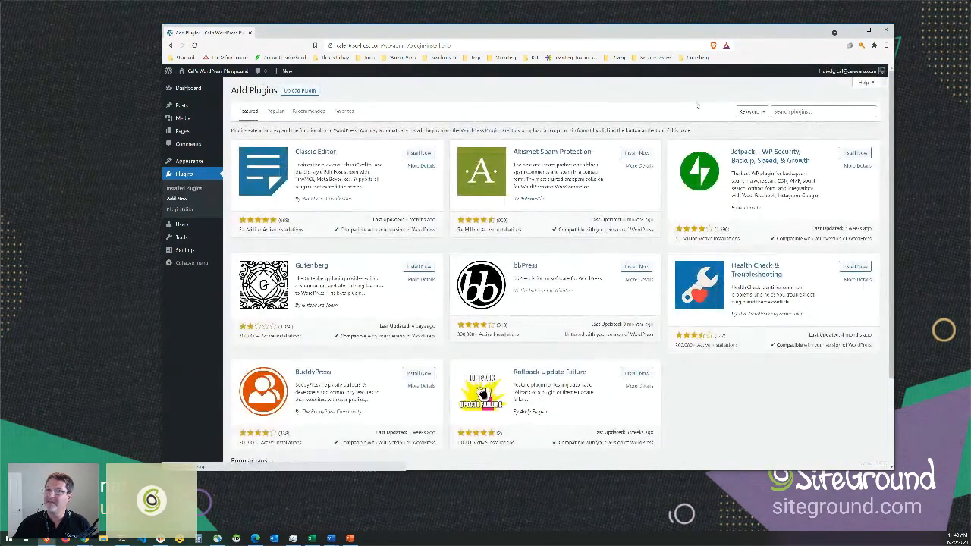
left_click(795, 111)
type("siteground")
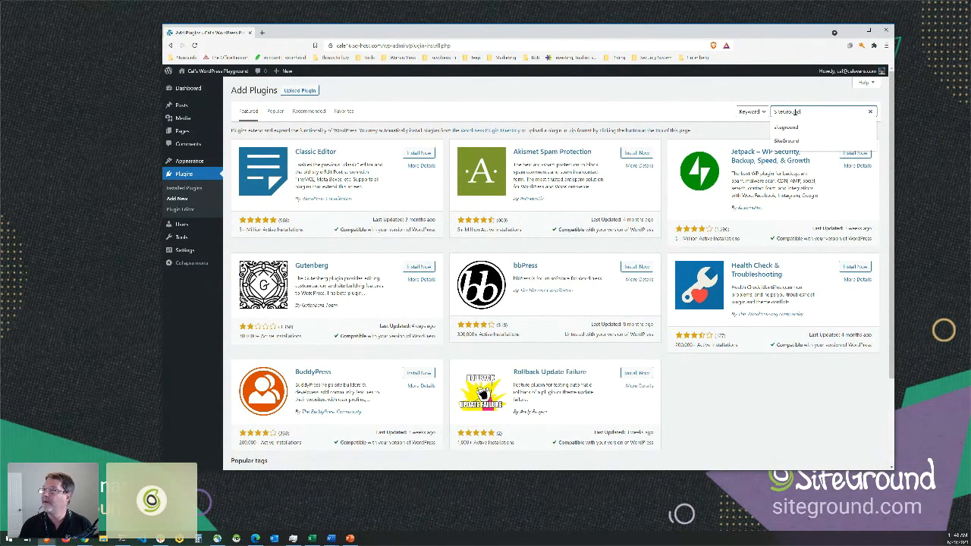
key("Return")
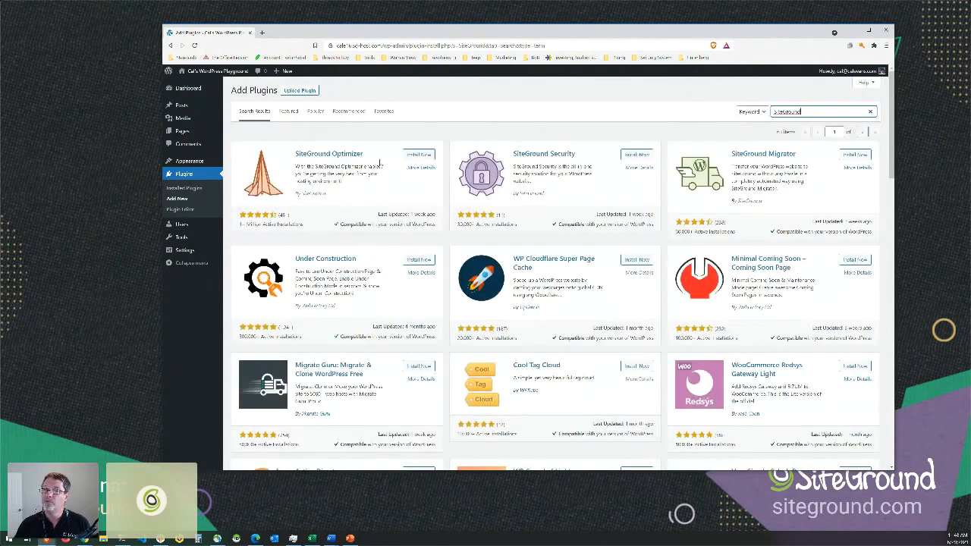
left_click(637, 154)
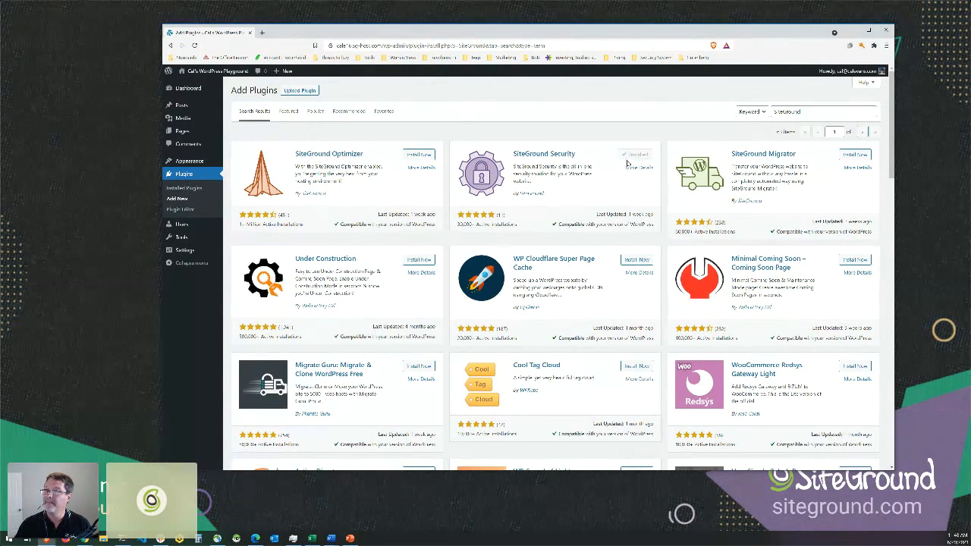
left_click(641, 155)
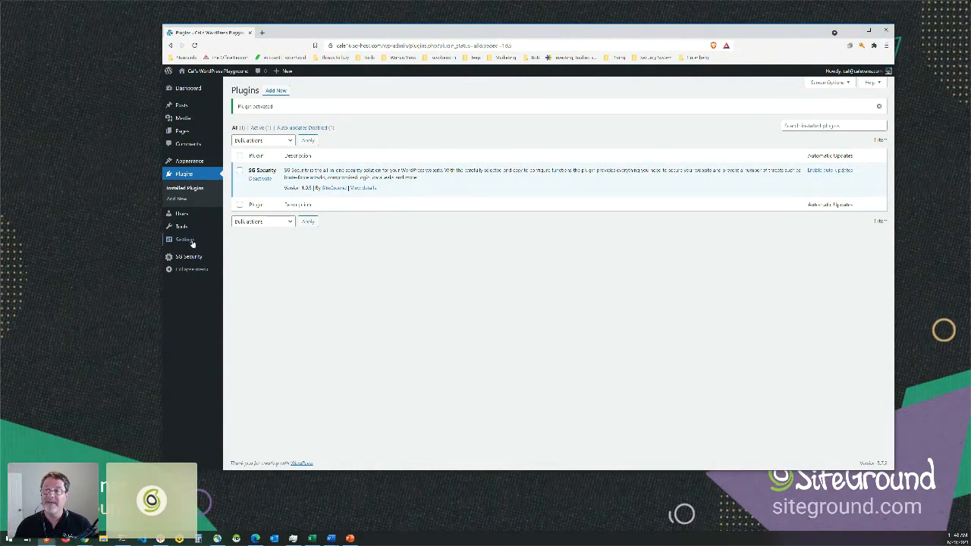
Examine the SiteGround Security dashboard and the unknown visitors in the activity logs of this site and the Uncle Cal's Dive Club site.
left_click(230, 258)
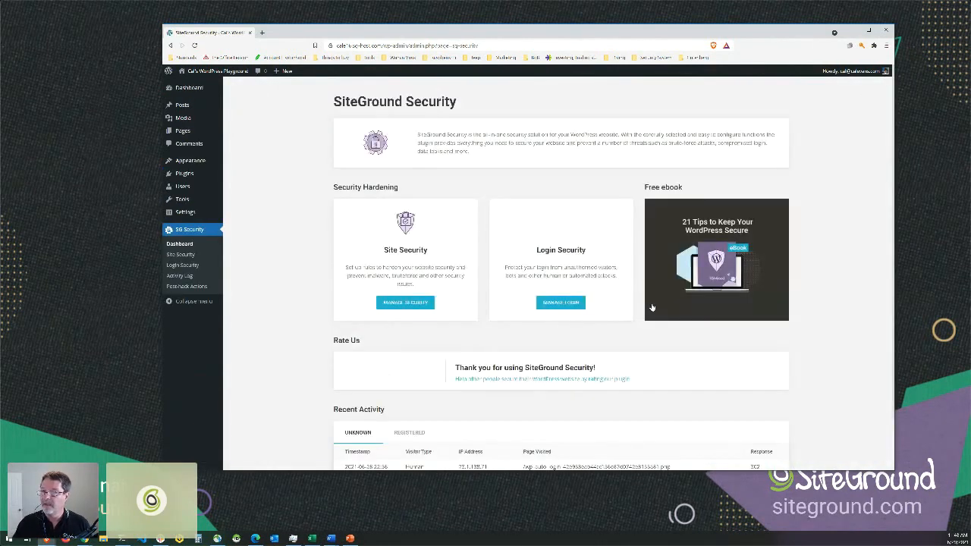
scroll(513, 270, "down", 2)
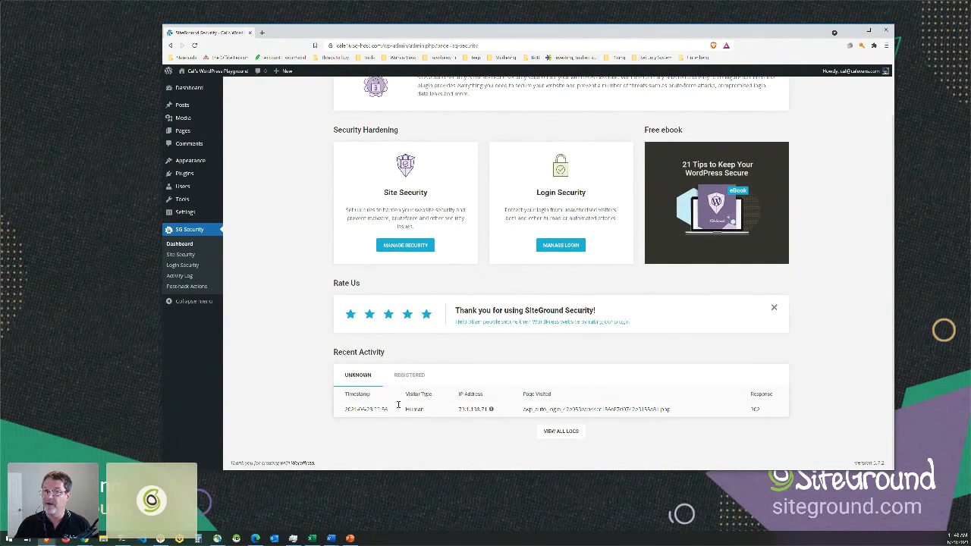
left_click(180, 275)
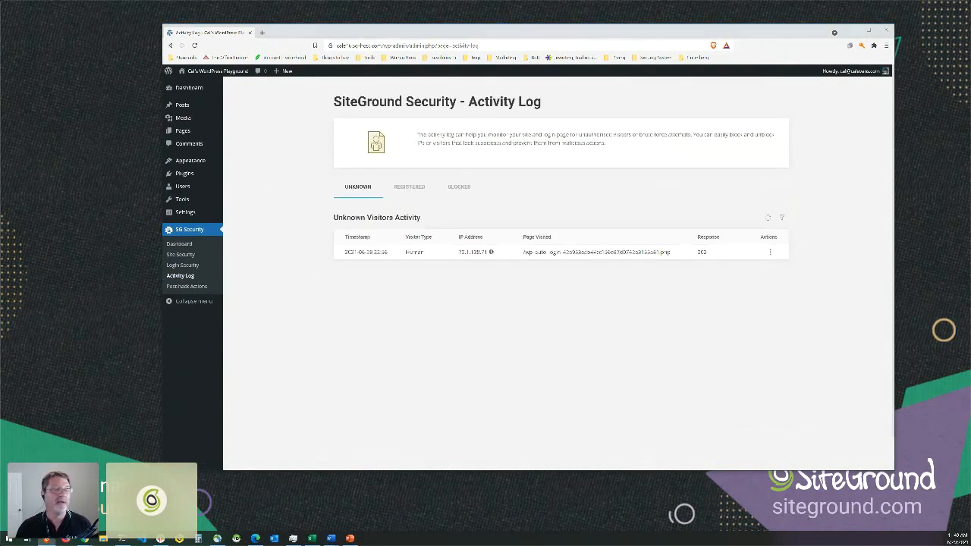
left_click_drag(0, 132, 341, 49)
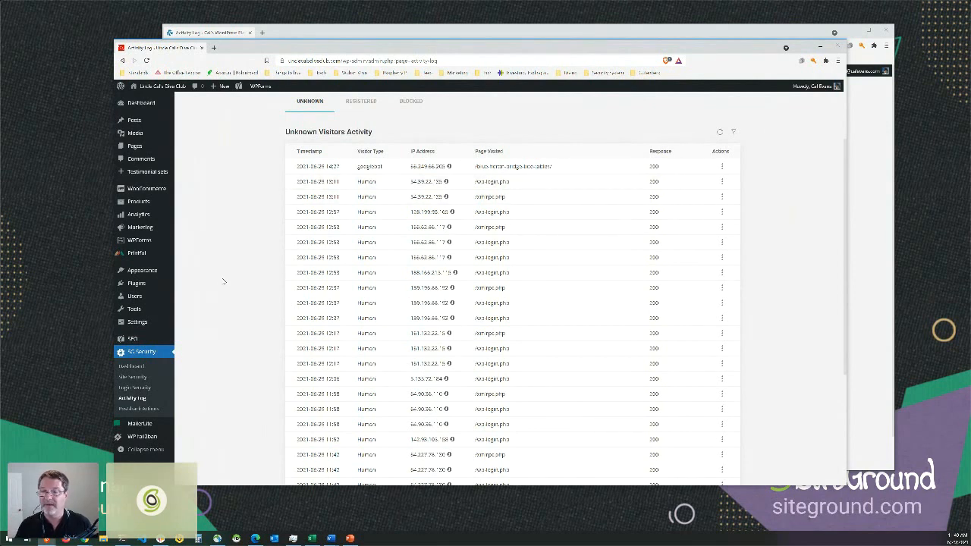
scroll(449, 310, "down", 3)
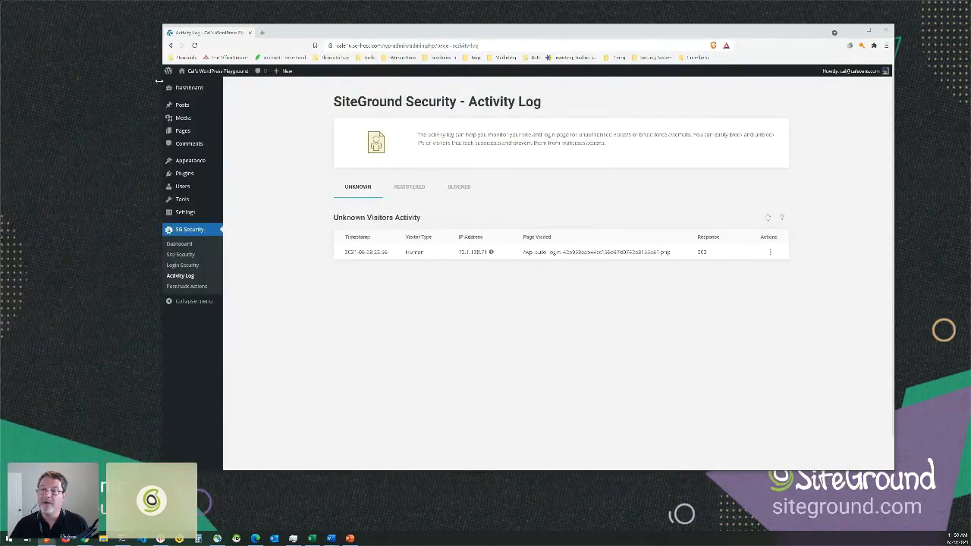
In the Site Security settings, turn off Disable RSS and ATOM Feeds and delete the default Readme.html.
left_click(180, 257)
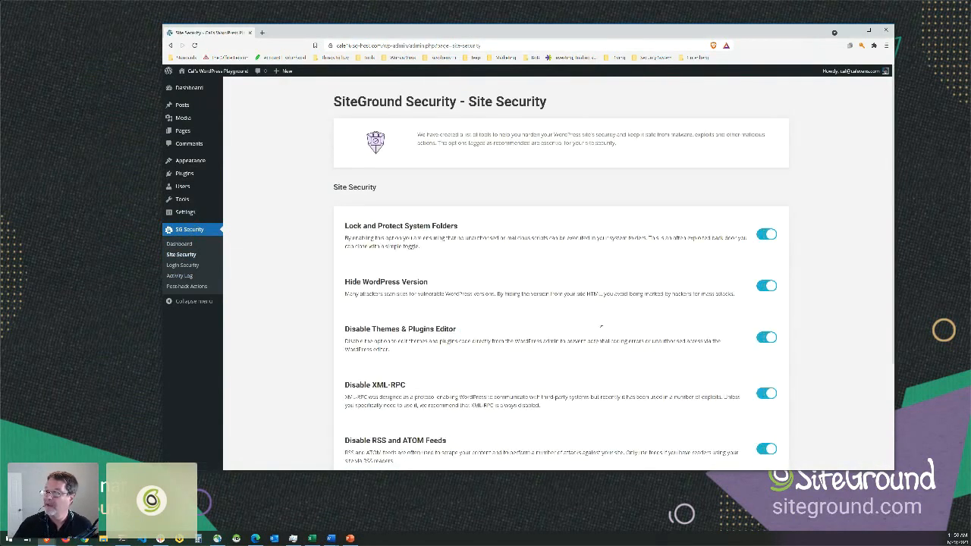
scroll(611, 337, "down", 3)
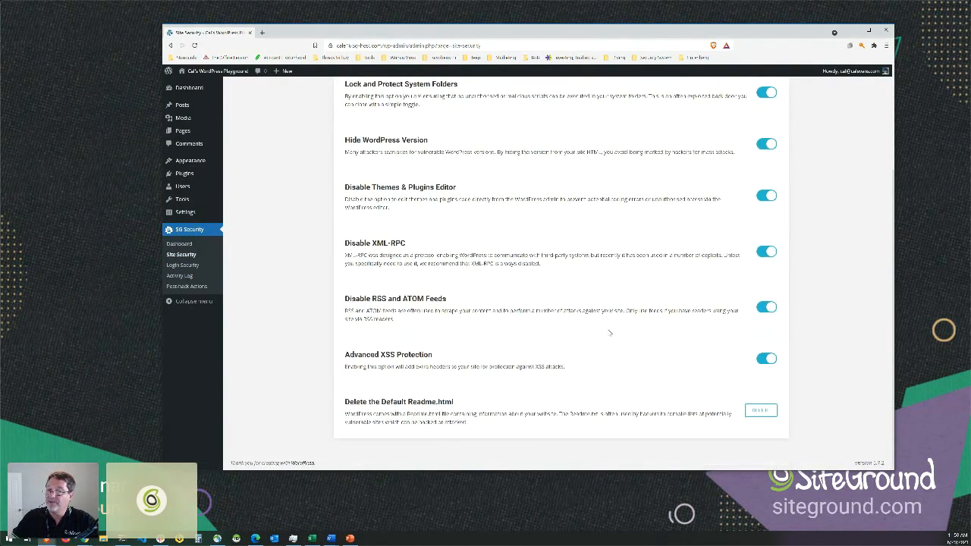
left_click(765, 307)
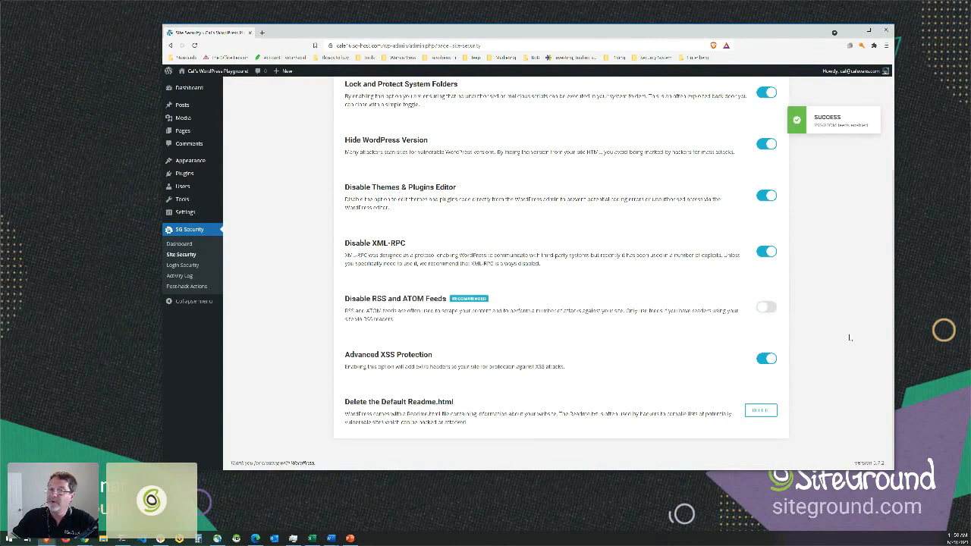
scroll(786, 276, "up", 2)
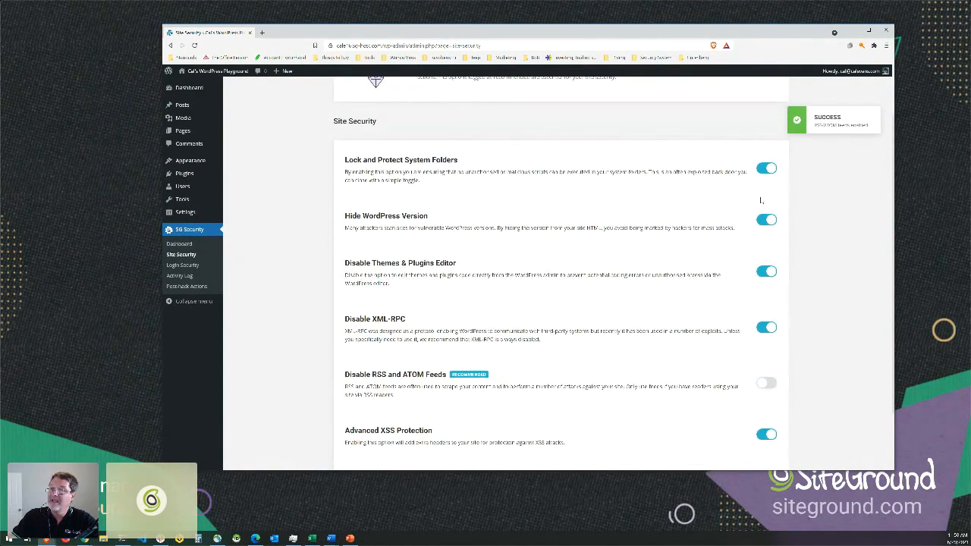
scroll(792, 203, "down", 1)
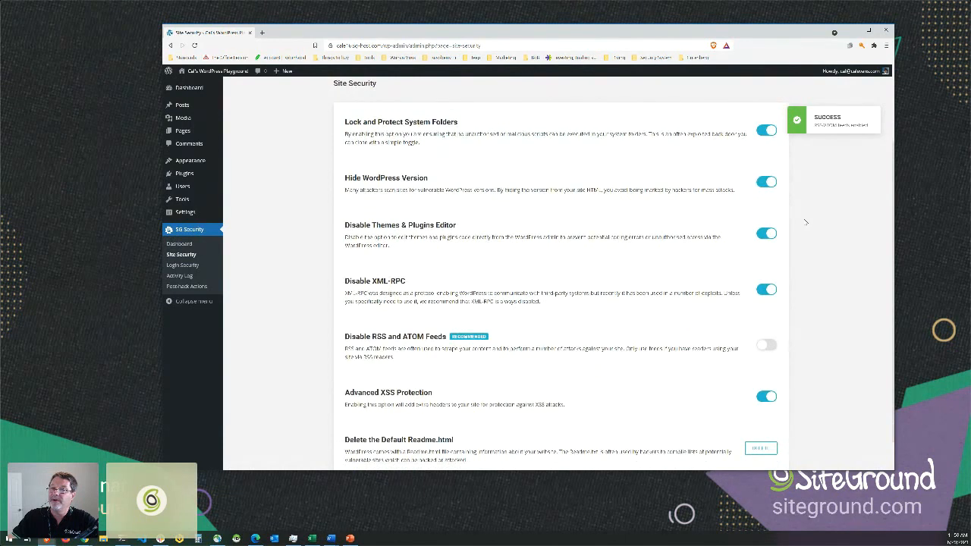
scroll(805, 222, "down", 1)
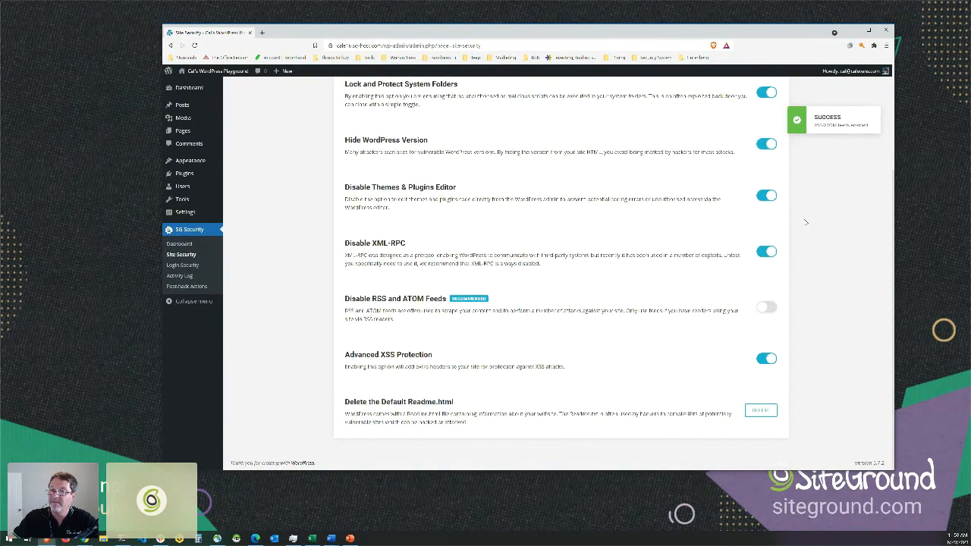
left_click(760, 411)
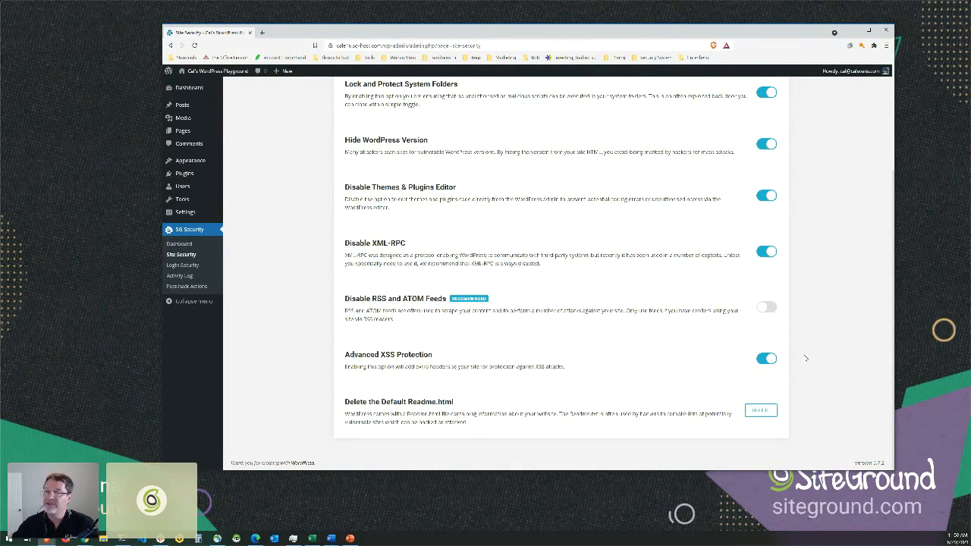
Enable two-factor authentication for admin and editor users in the Login Security settings.
left_click(193, 265)
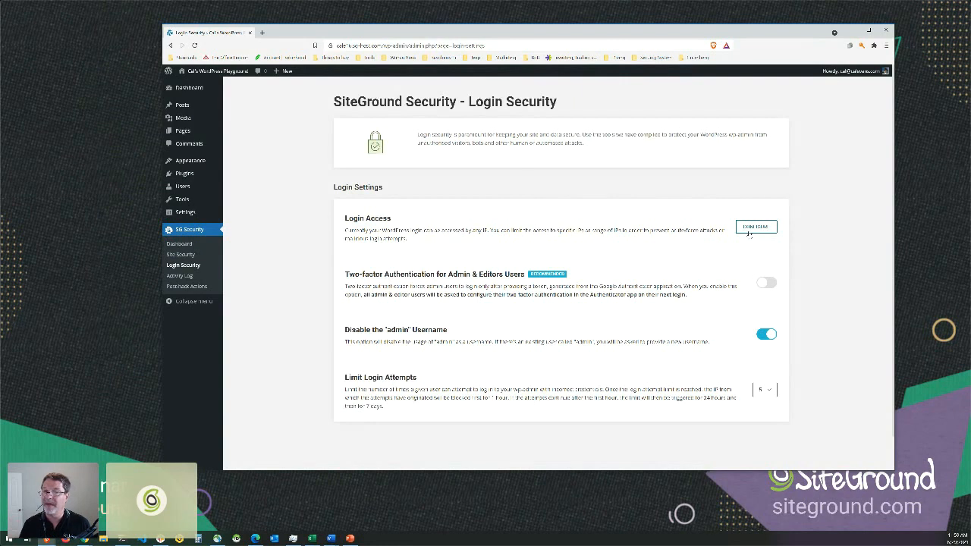
left_click(767, 284)
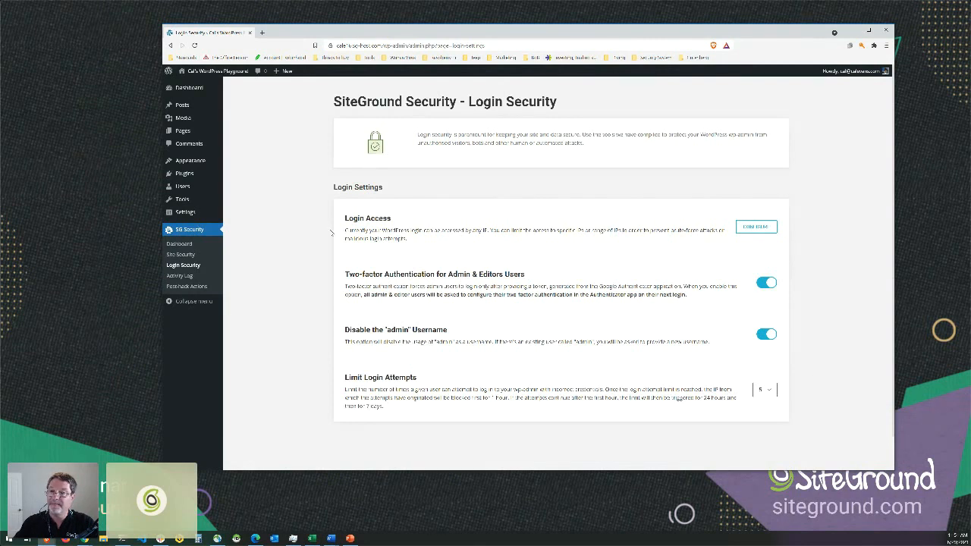
Log out of the current WordPress admin account.
mouse_move(849, 72)
left_click(848, 106)
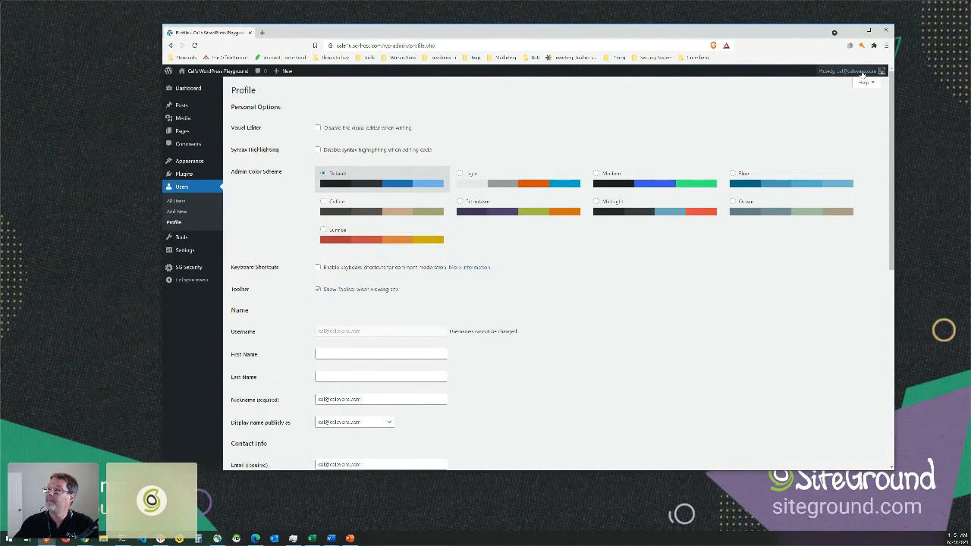
mouse_move(849, 71)
left_click(832, 108)
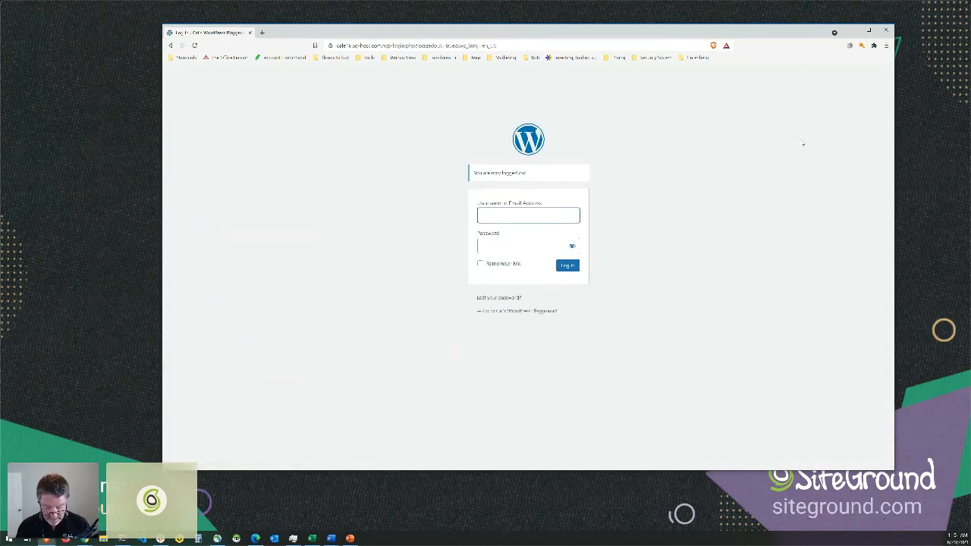
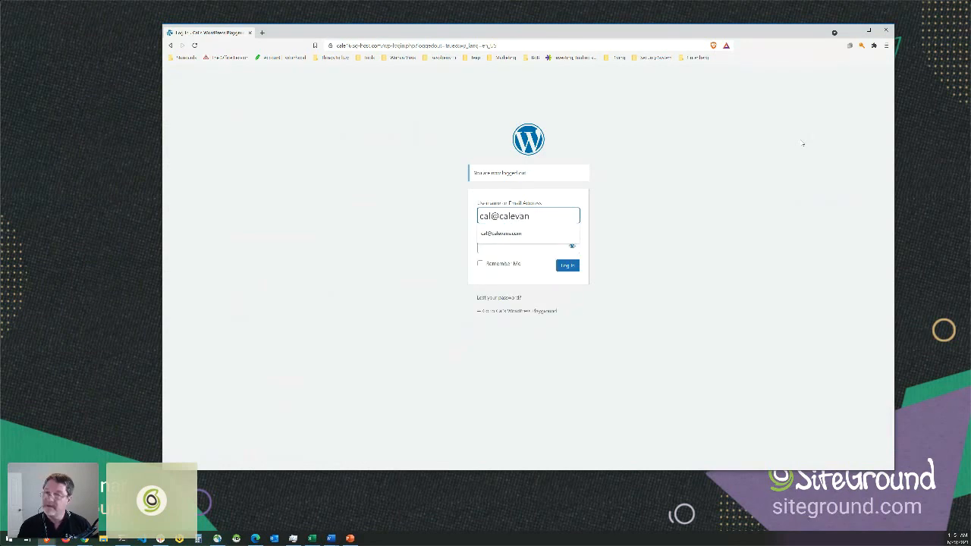
Submit the login form with the account's e-mail address and password.
key("Tab")
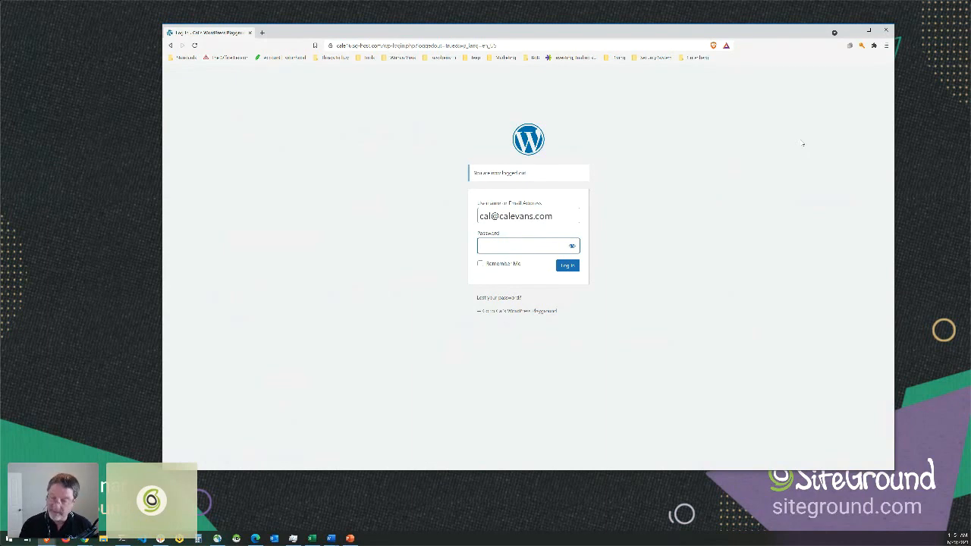
type("••••")
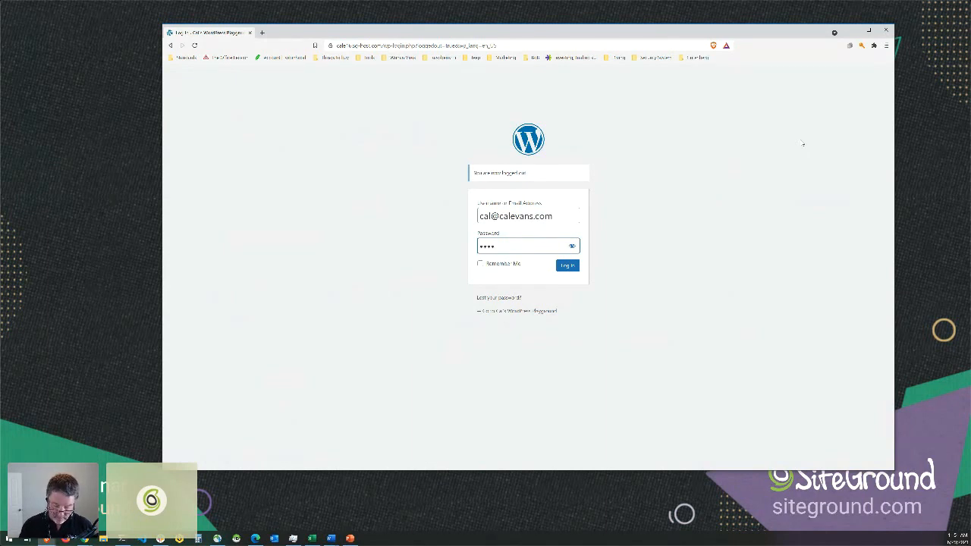
type("•••••")
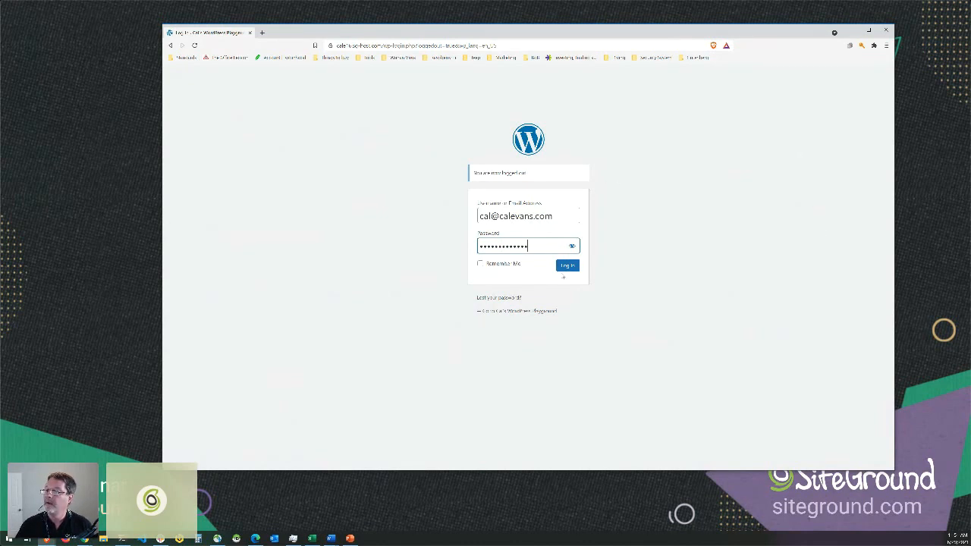
left_click(566, 266)
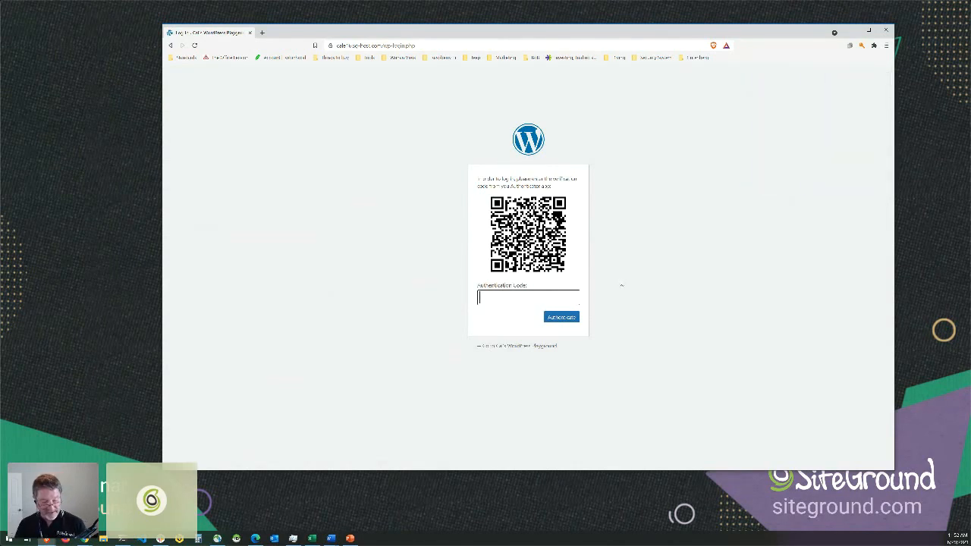
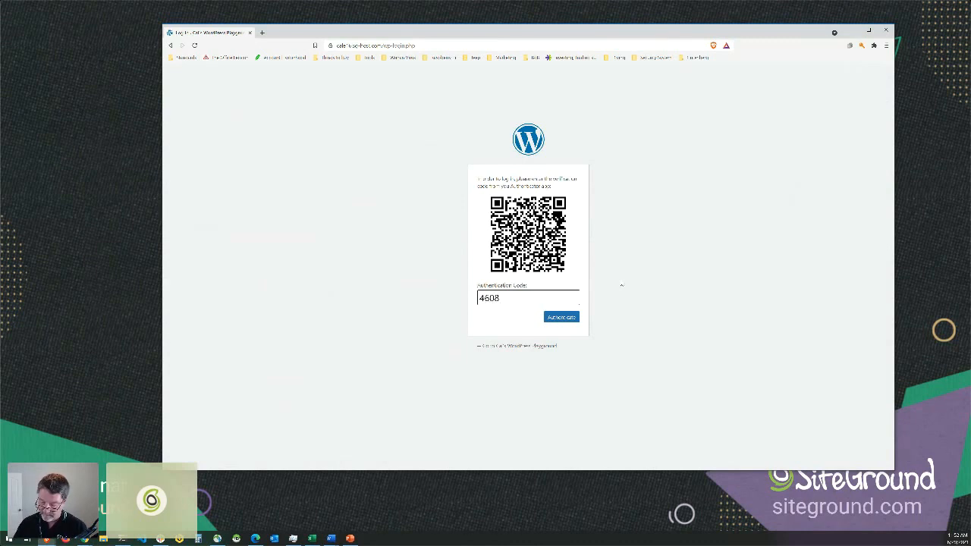
Enter the authentication code from the authenticator app and complete the two-factor login.
left_click(575, 321)
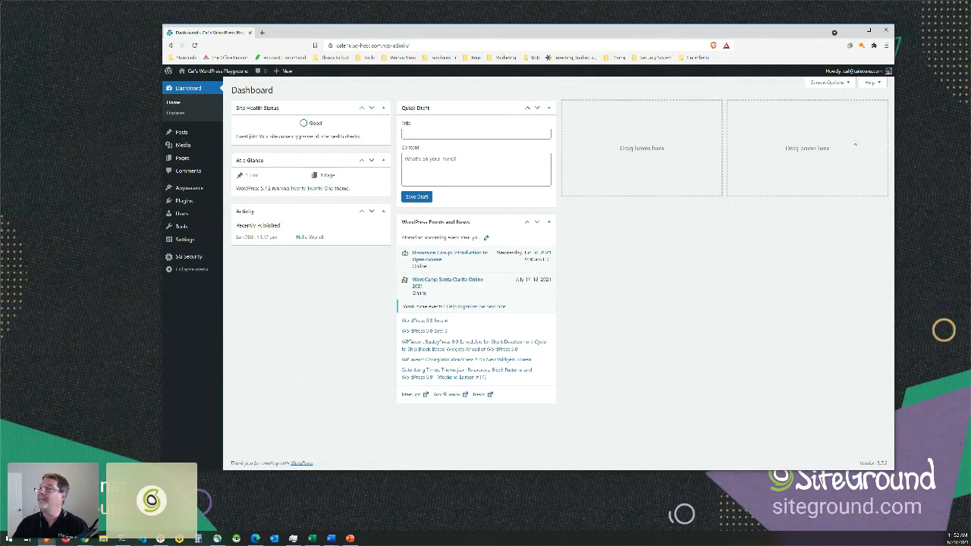
Log out of the WordPress admin account and submit the login form again with the account's e-mail address and password.
mouse_move(862, 72)
left_click(856, 108)
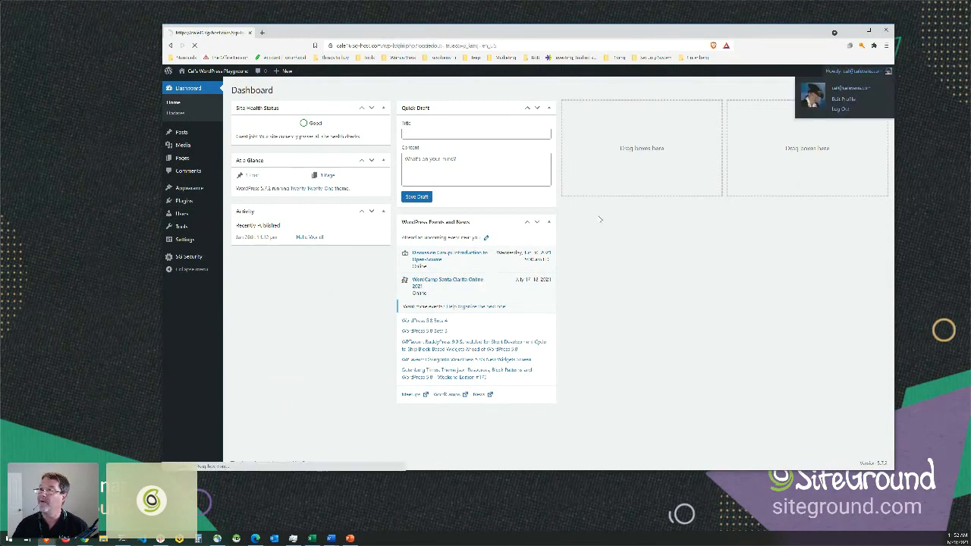
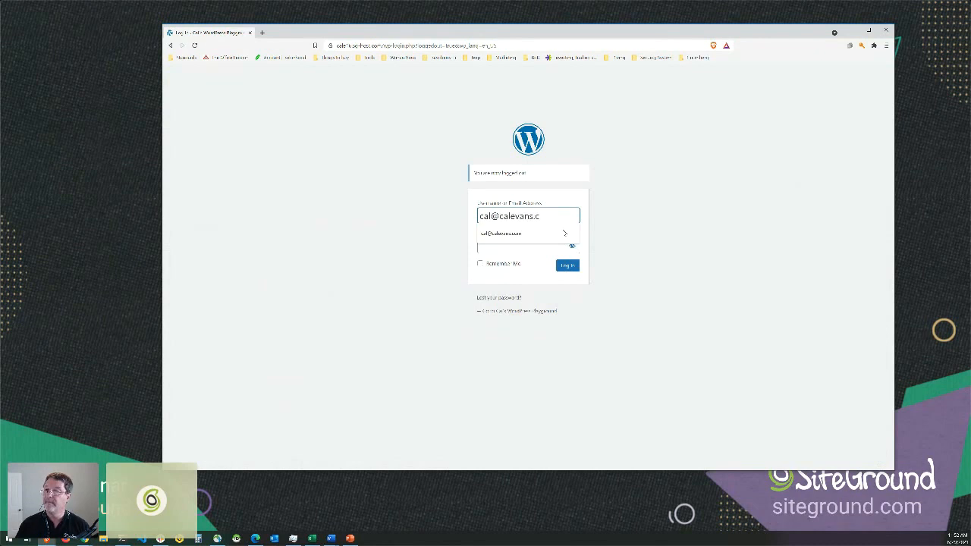
left_click(564, 233)
key("Tab")
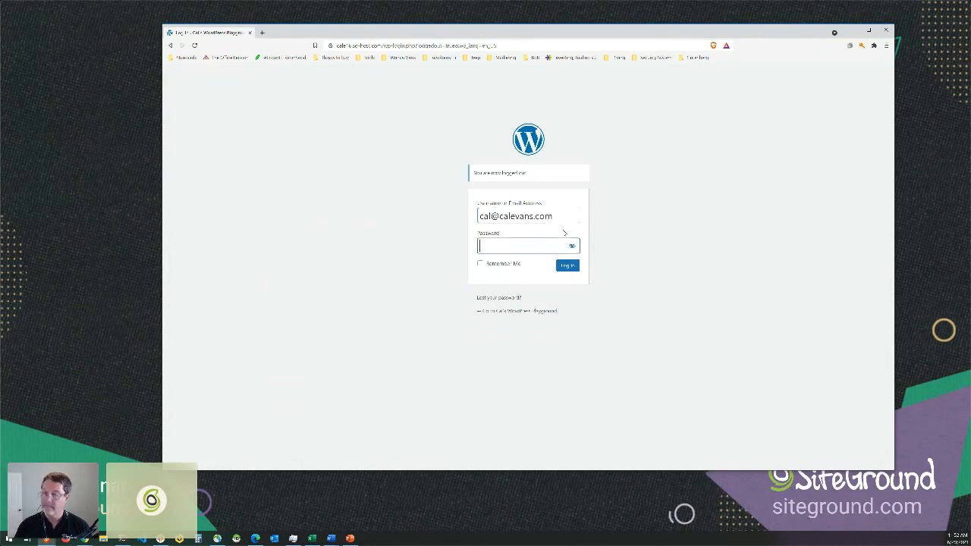
type("••••")
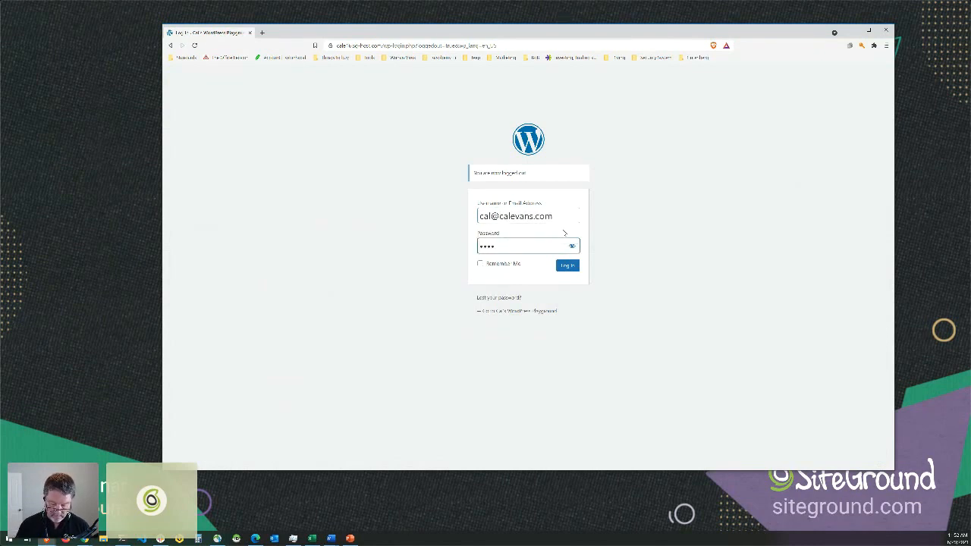
type("•••••")
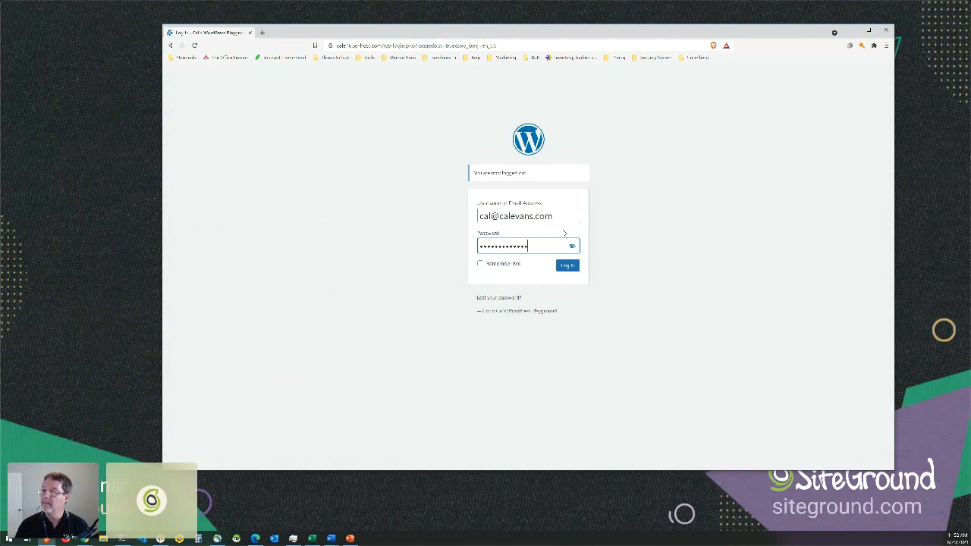
left_click(565, 266)
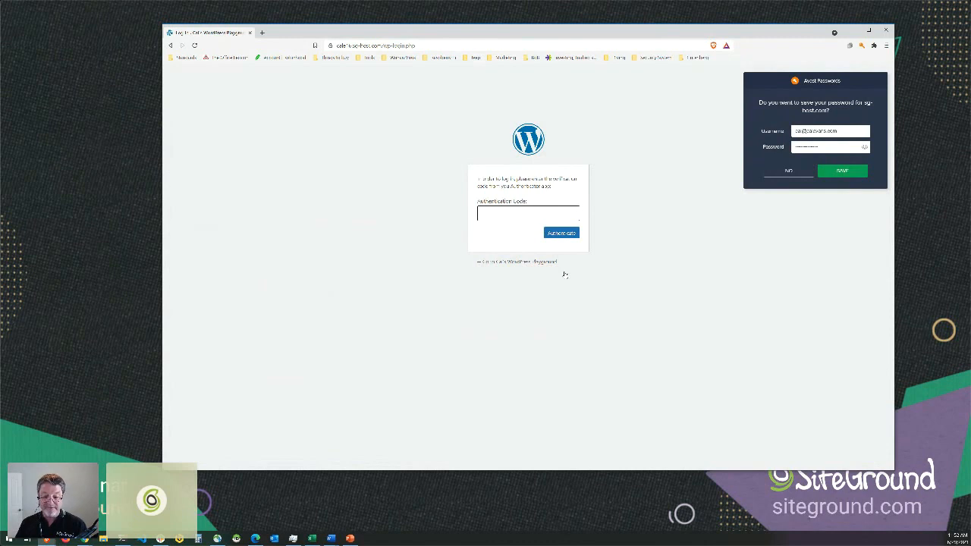
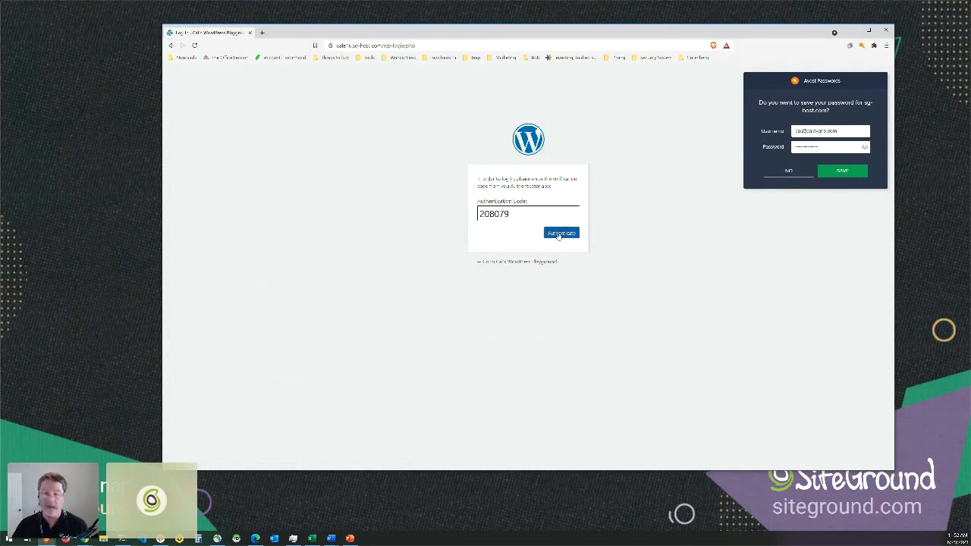
Authenticate with the current verification code from the authenticator app and decline the offer to save the site's password.
left_click(560, 235)
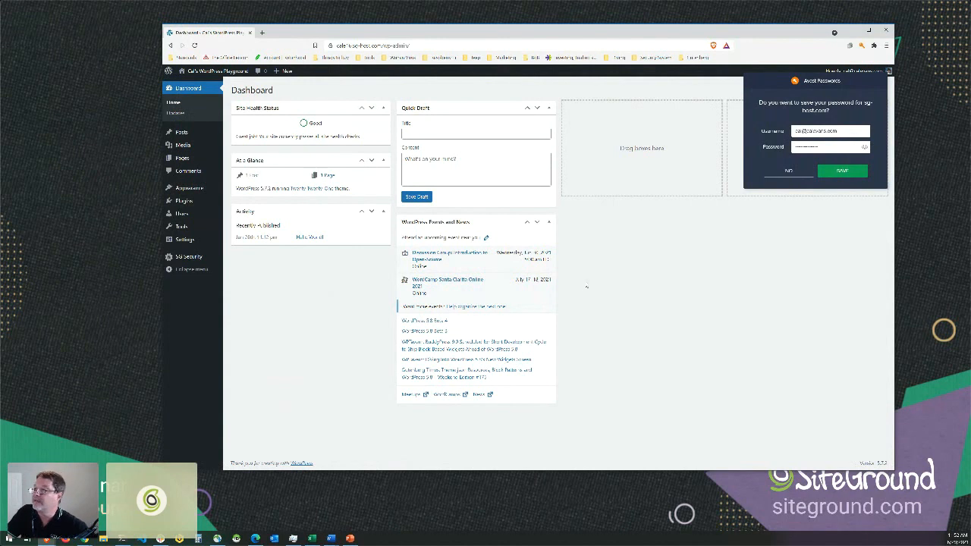
left_click(788, 171)
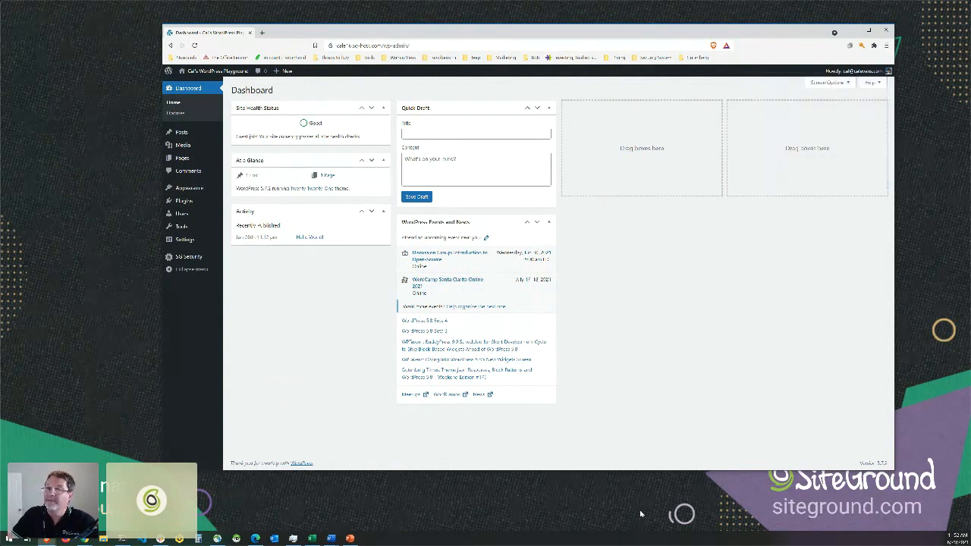